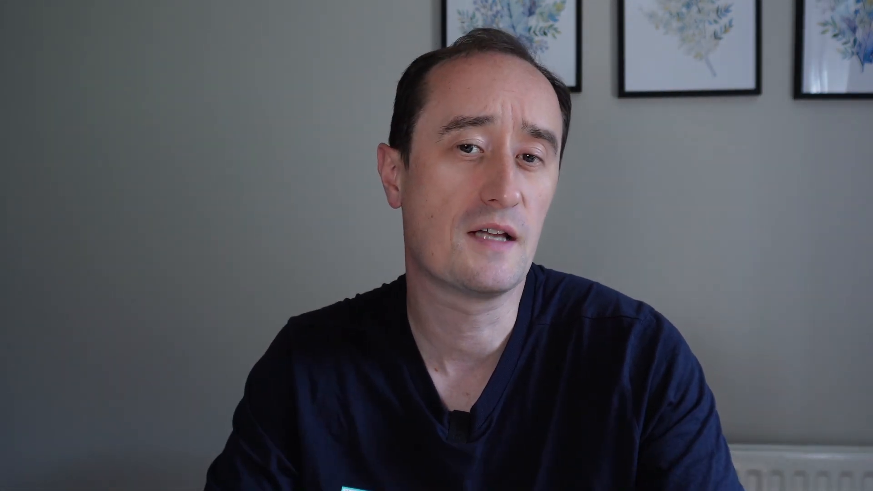
Insert a PivotTable from the Sales data on a new sheet, with Product as rows and the sum of Value.
click(84, 80)
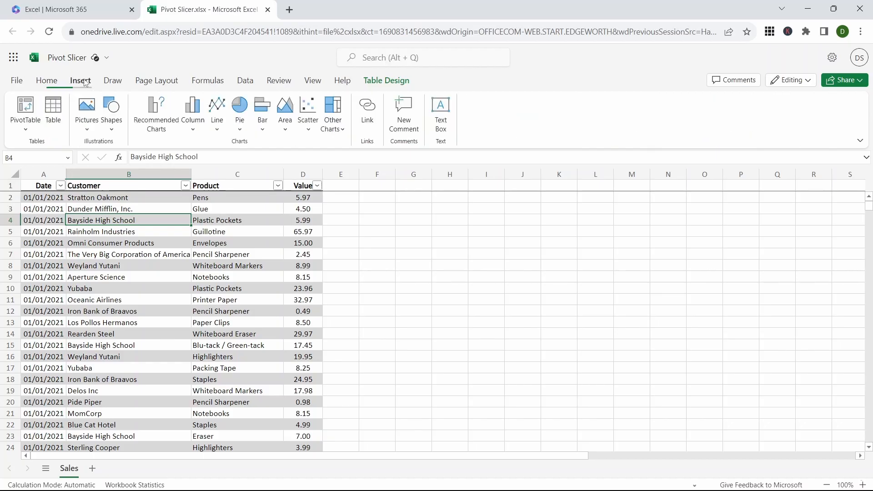
click(30, 113)
click(753, 333)
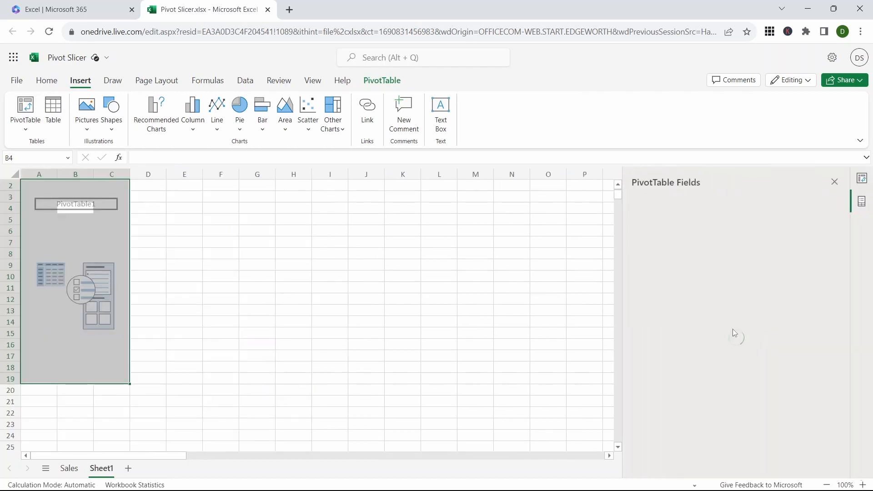
click(638, 278)
click(638, 288)
Insert a 2-D clustered bar chart from the product PivotTable and move the chart upward on the sheet.
click(80, 80)
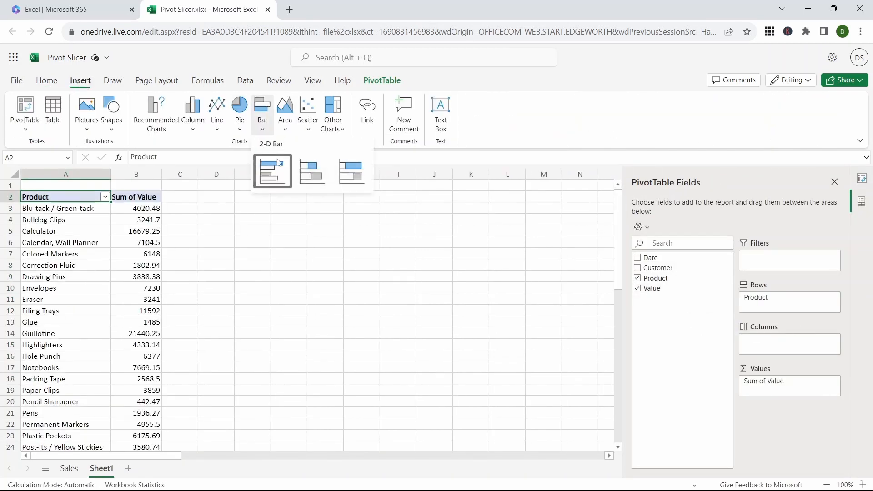
click(278, 161)
drag(318, 235, 317, 191)
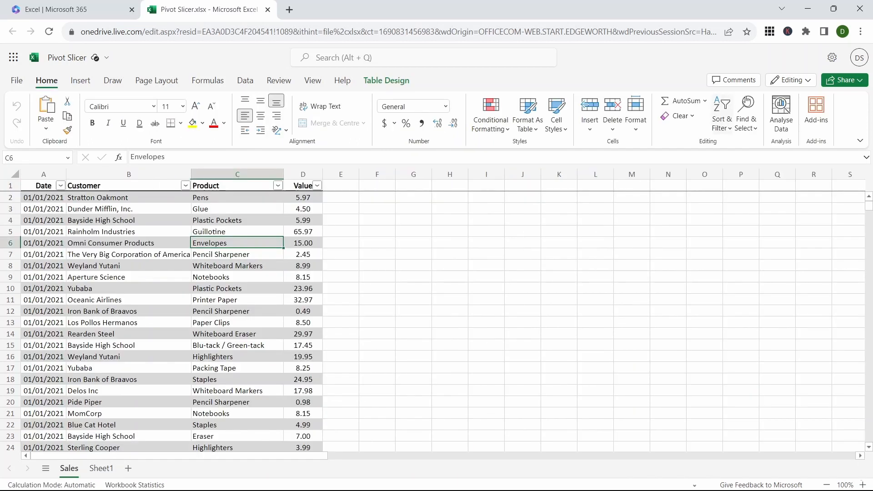
Ask Analyse Data "what are the top 3 products" about the Sales table and insert the answer as a PivotTable.
click(782, 111)
click(753, 212)
text(what)
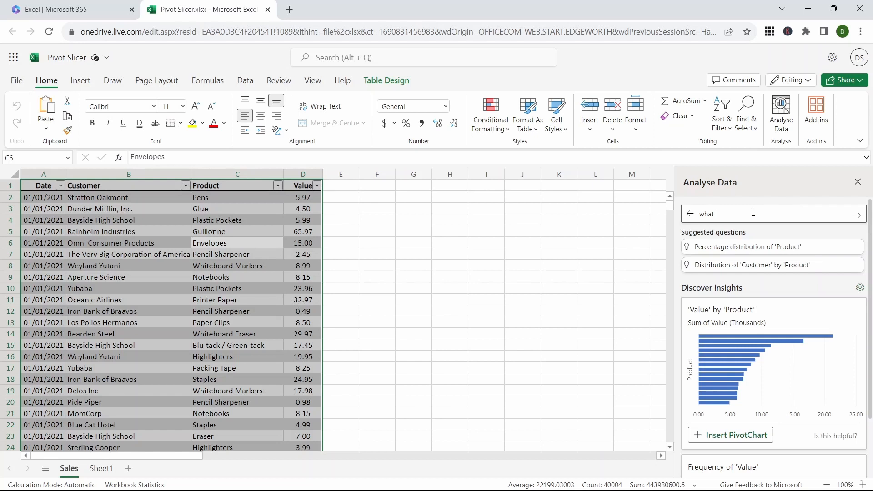
text( are the top 3 pr)
key(Return)
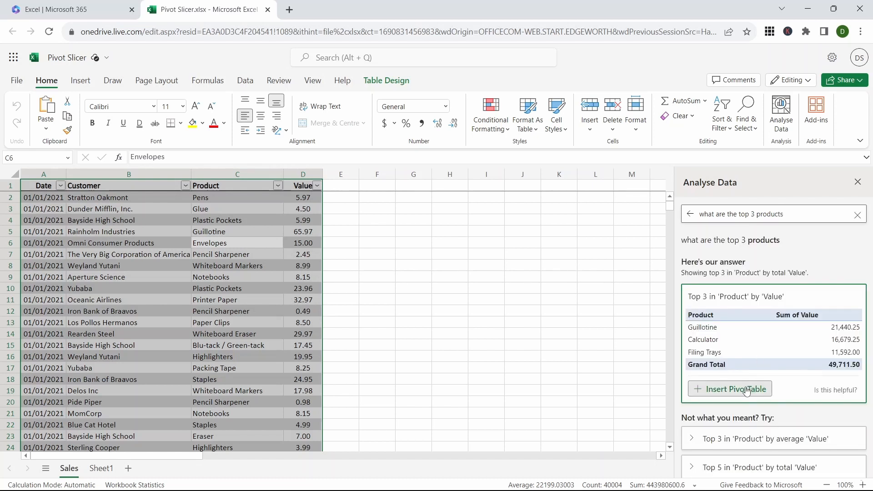
click(747, 392)
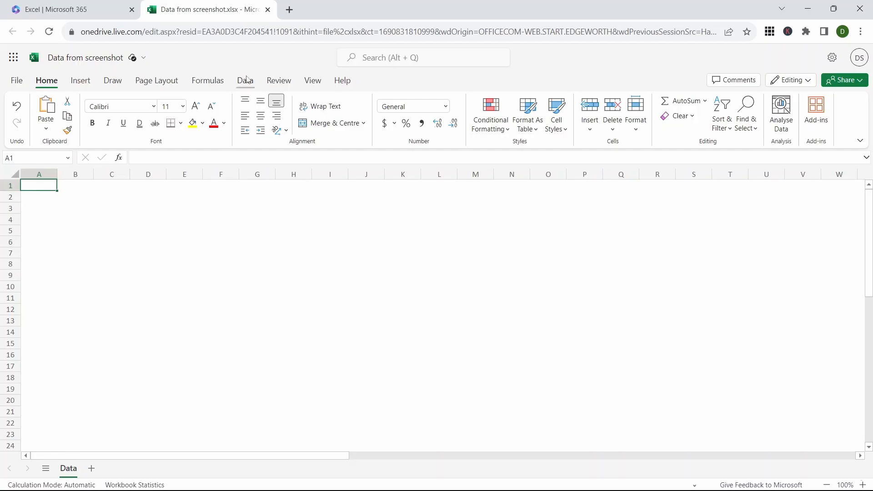
Load the "Data From Picture" image from the Excel For Free folder as a picture data source.
click(246, 81)
click(38, 112)
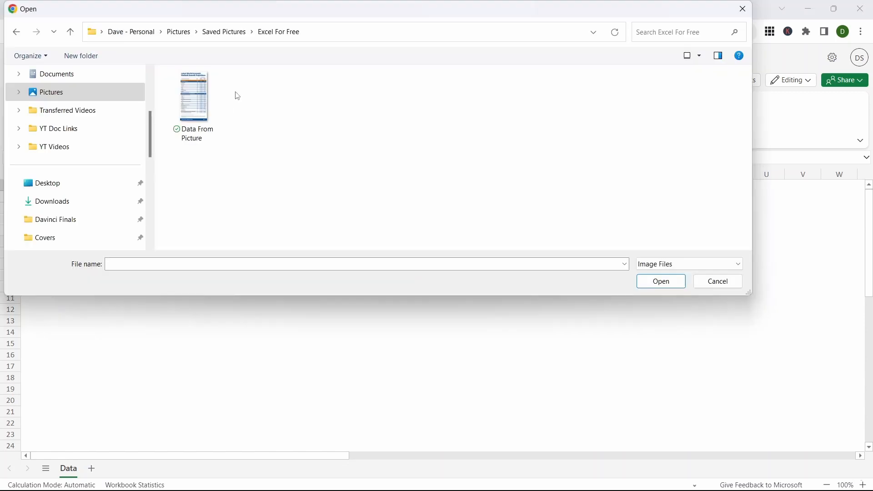
click(662, 281)
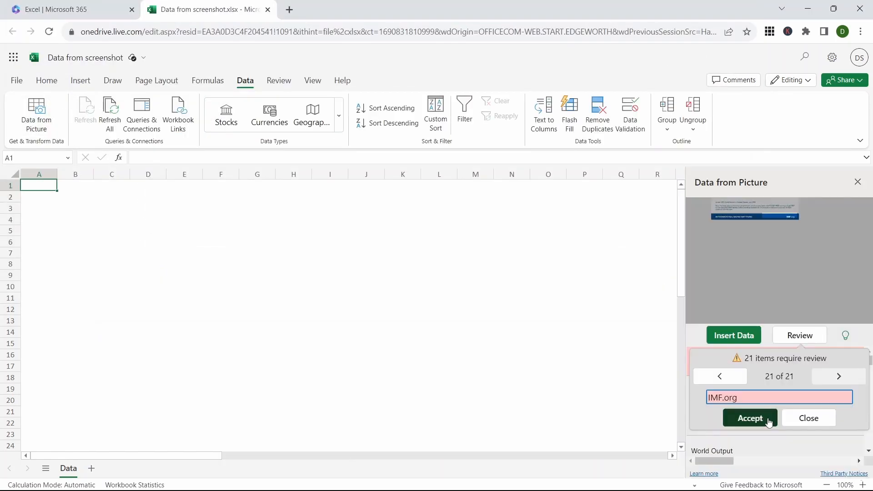
Accept the last recognised item under review, insert the picture's data into the Data sheet and look through the rows.
click(755, 417)
click(736, 334)
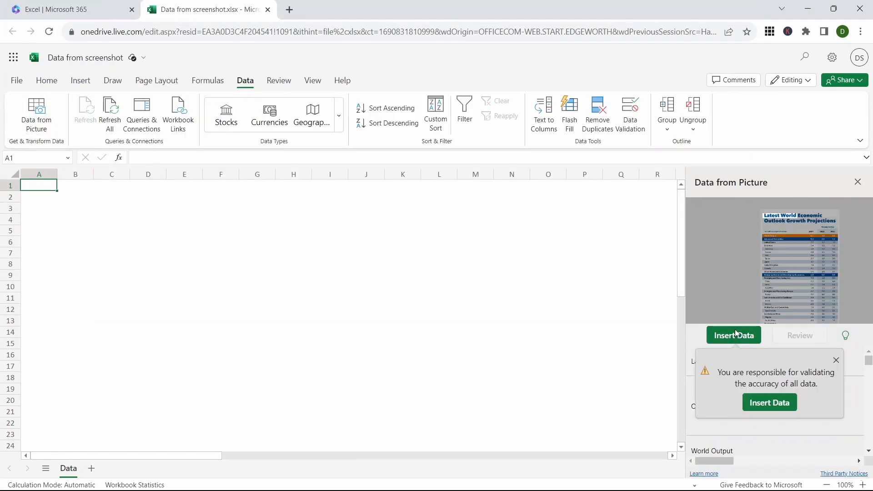
click(781, 404)
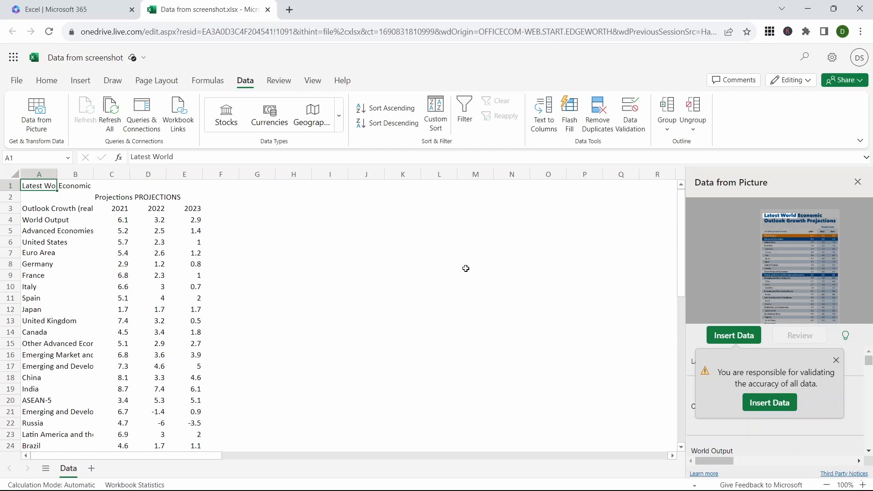
scroll(466, 268, down, 7)
scroll(466, 268, up, 7)
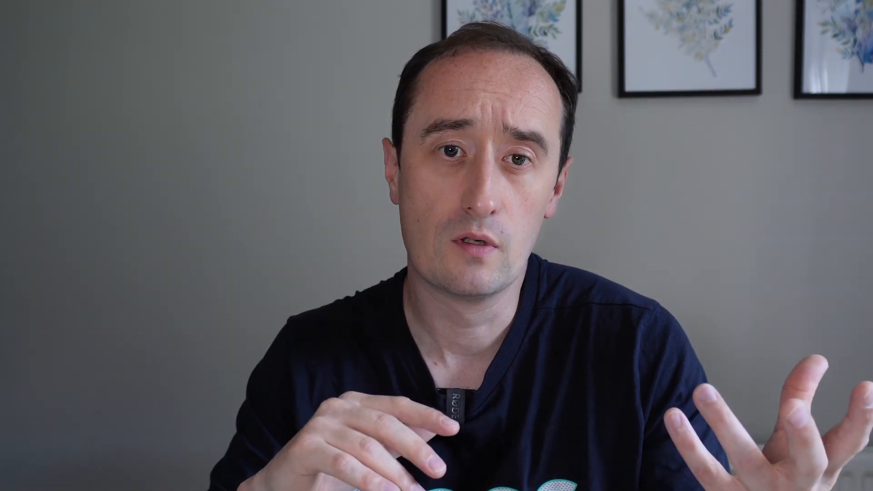
Convert the cake sales range A5:C79 into a table with headers in the desktop Excel workbook.
key(ctrl+a)
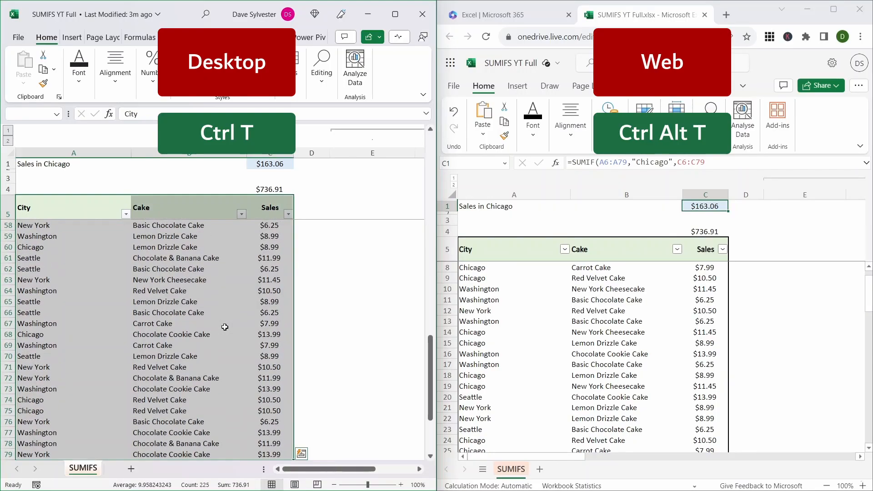
key(ctrl+t)
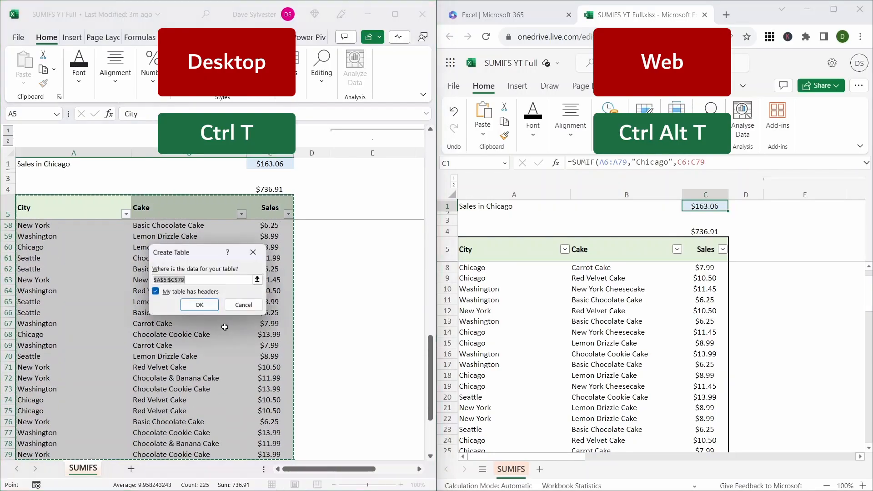
key(Return)
Switch to Excel for the web and convert its cake sales range A5:C79 into a table with headers.
click(488, 248)
key(ctrl+a)
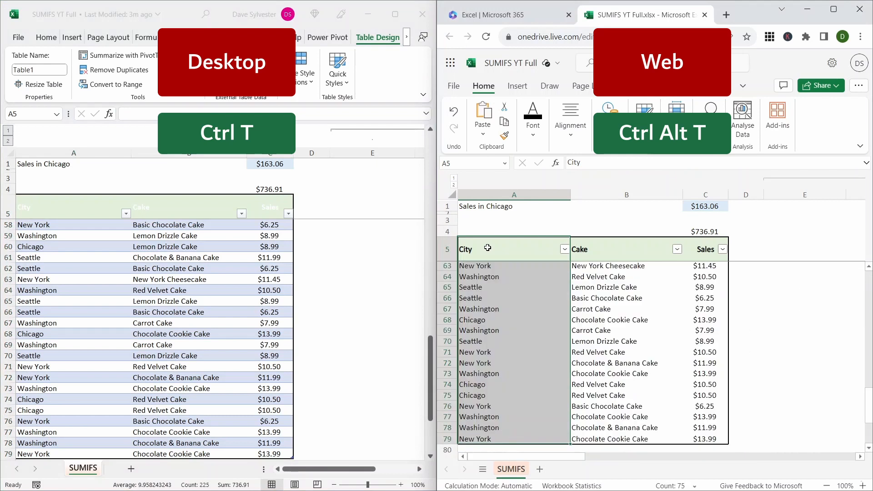
key(ctrl+alt+t)
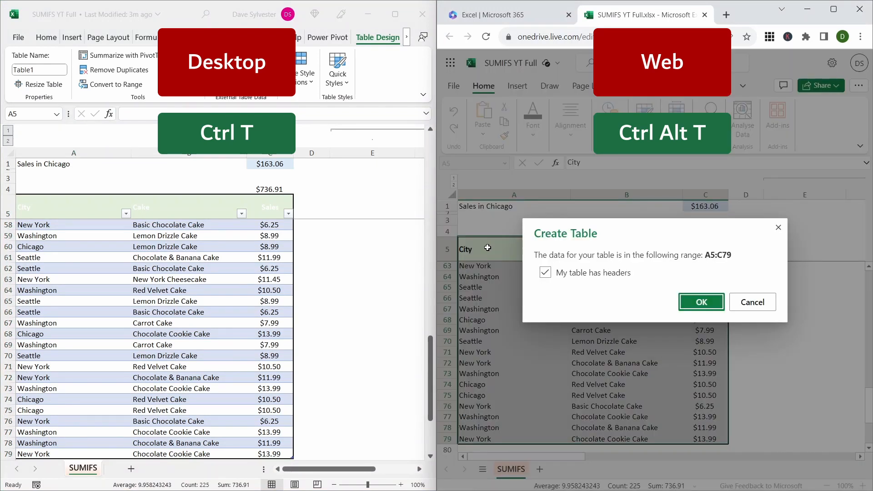
key(Return)
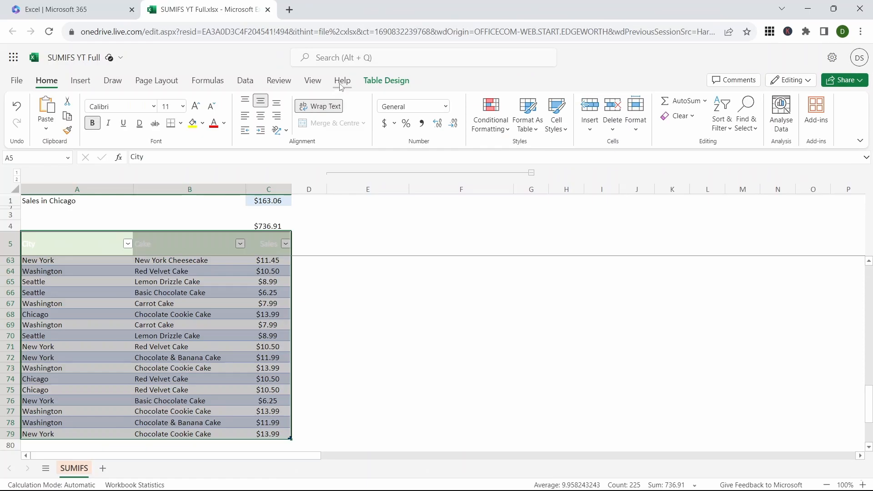
Open the keyboard shortcuts help for Excel for the web.
click(342, 82)
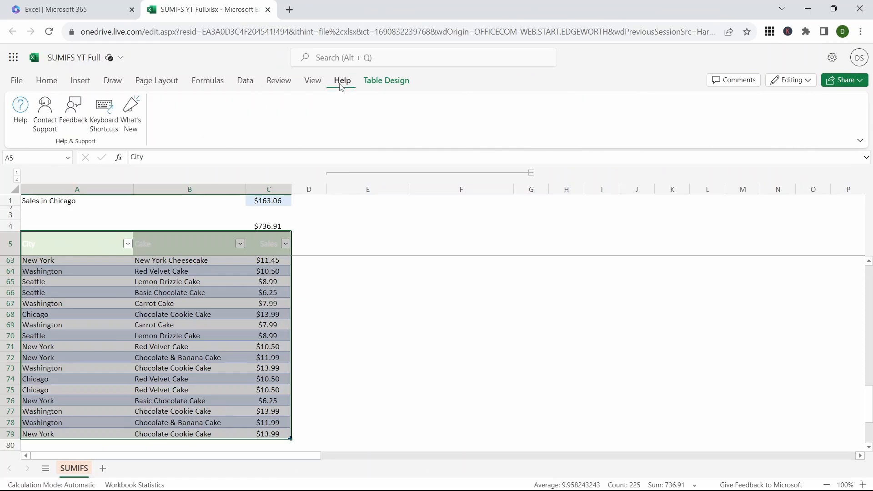
click(112, 120)
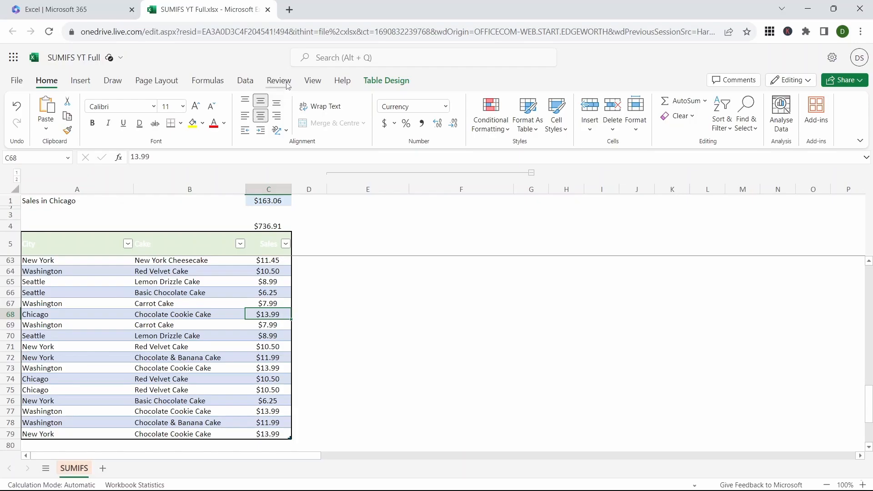
Open the version history of the SUMIFS YT Full workbook and view an earlier version.
click(287, 83)
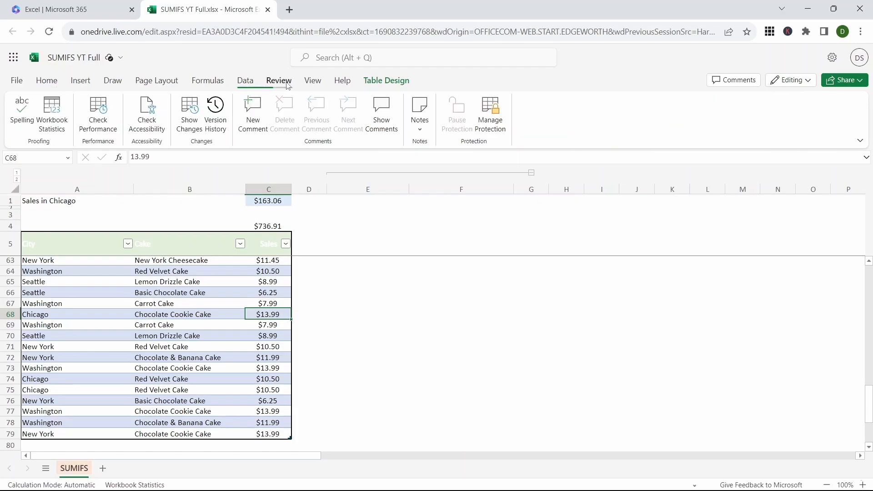
click(223, 129)
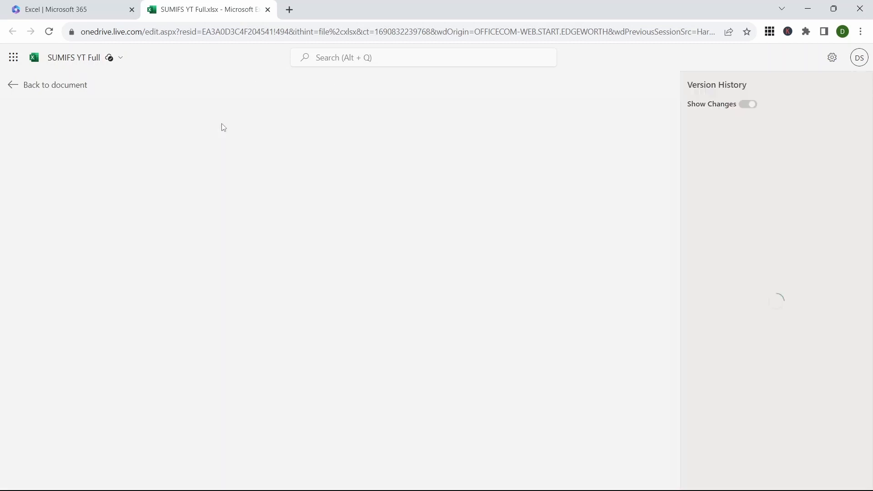
click(758, 305)
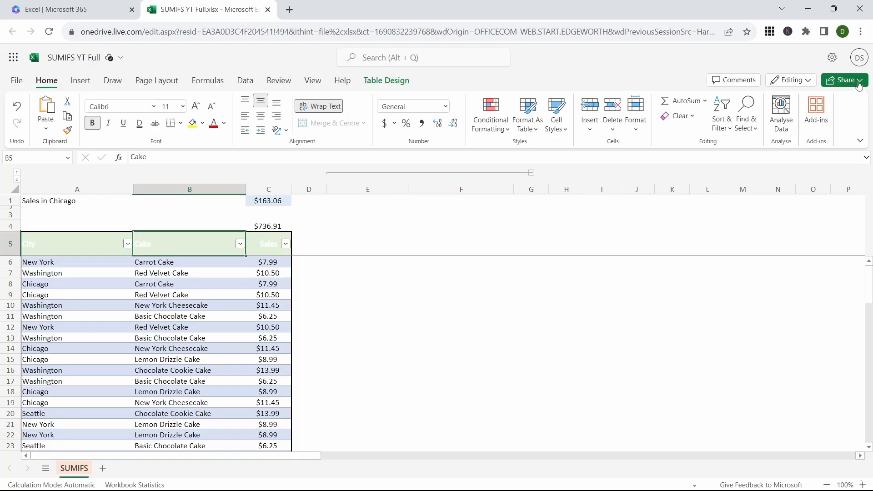
Review the Send link sharing options for the workbook, close them and copy the workbook's sharing link.
click(851, 101)
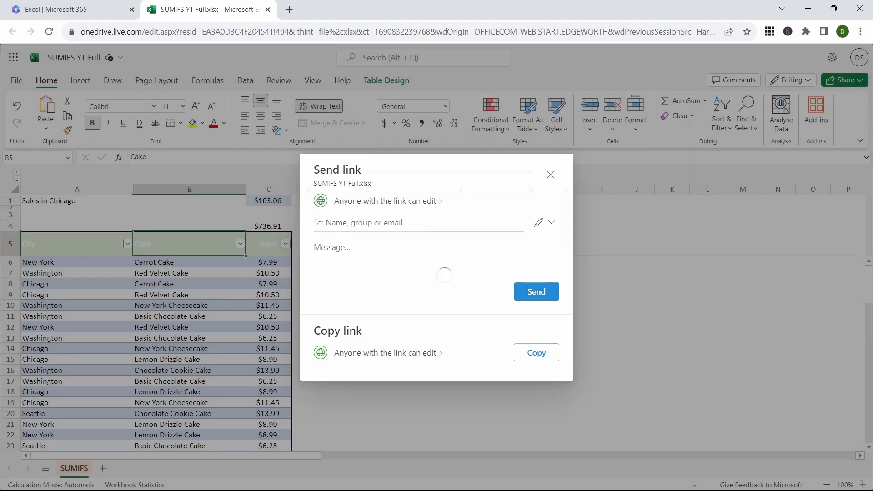
click(551, 175)
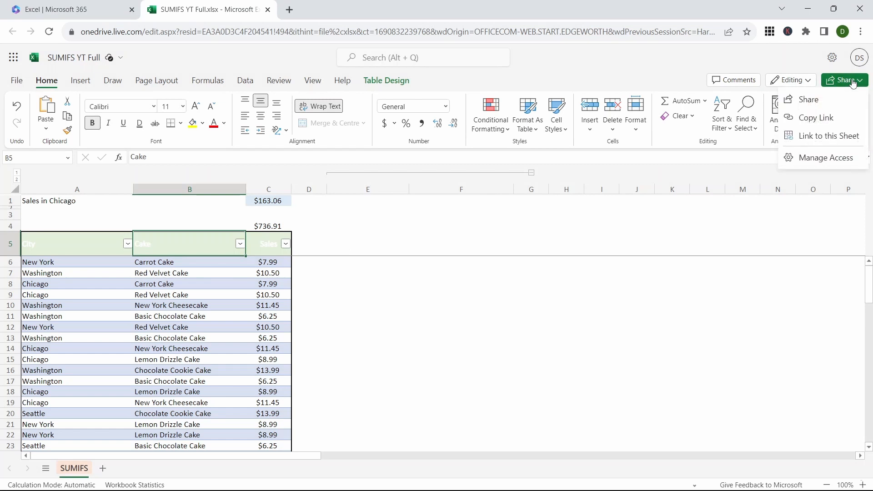
click(816, 118)
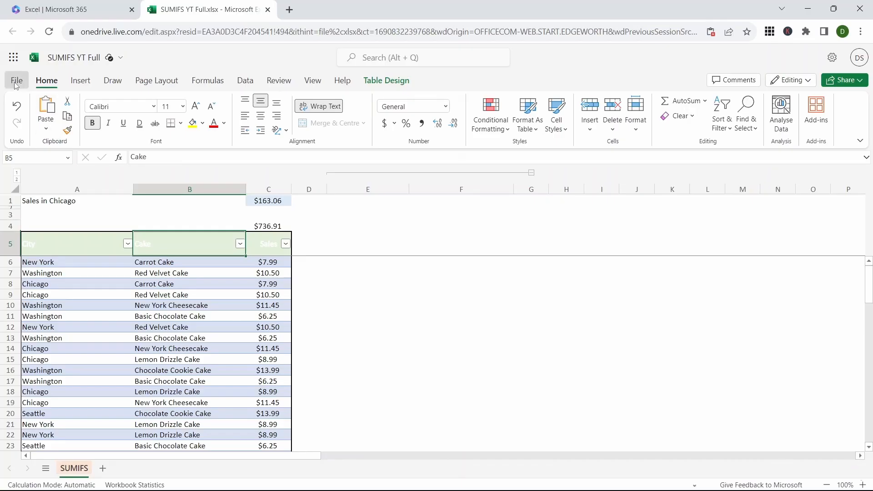
Open the SUMIFS YT Full workbook in the desktop Excel app from its file information and allow the launch.
click(16, 81)
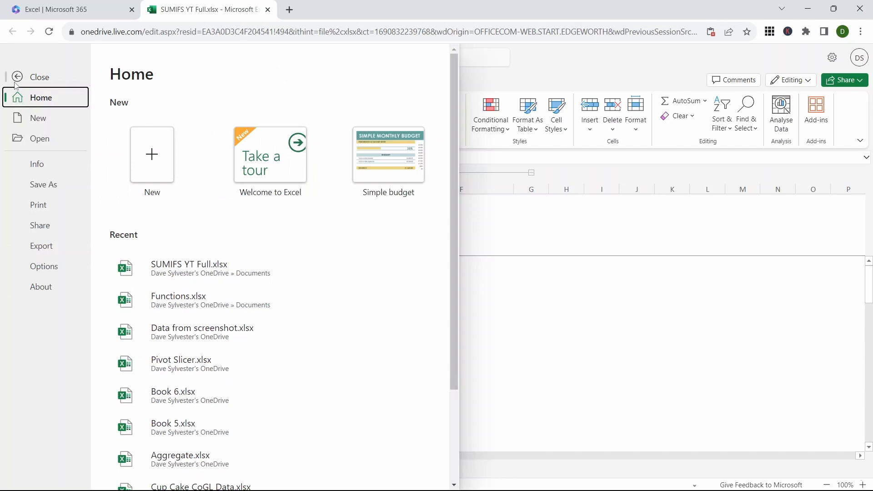
click(68, 168)
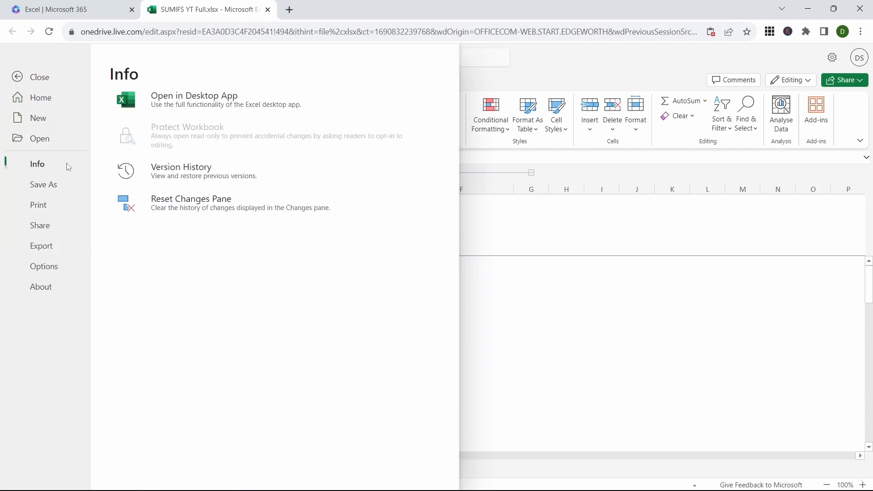
click(349, 102)
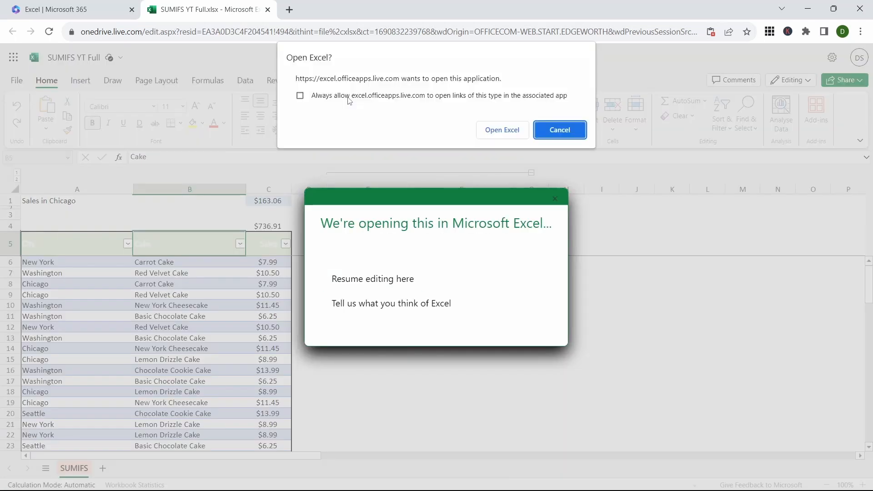
click(514, 131)
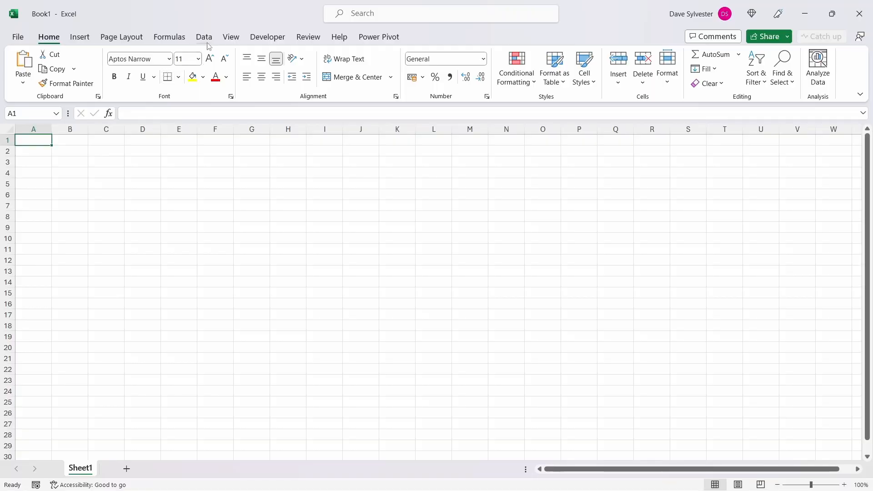
In desktop Excel, examine the available Get Data sources, including files and other sources, in the blank workbook.
click(207, 41)
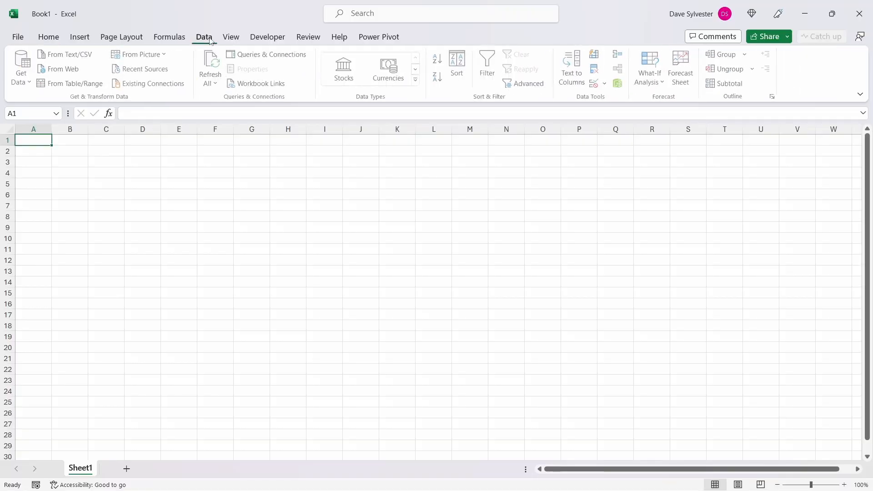
click(22, 81)
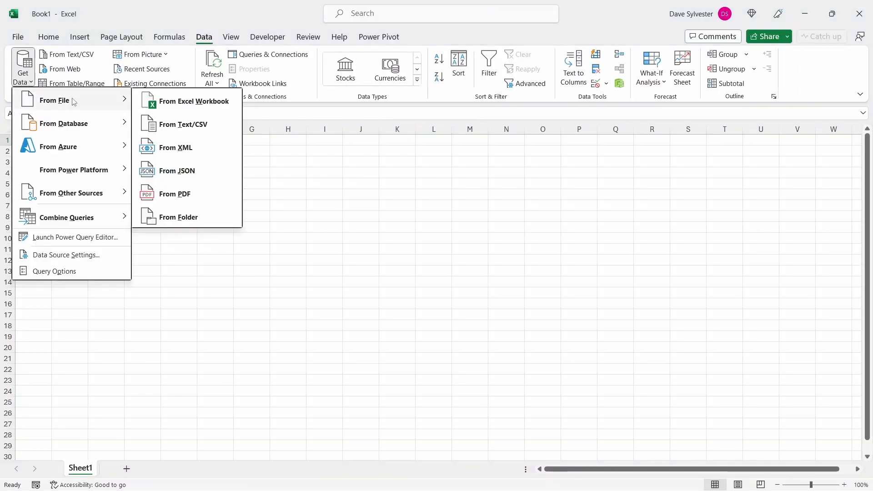
mouse_move(94, 196)
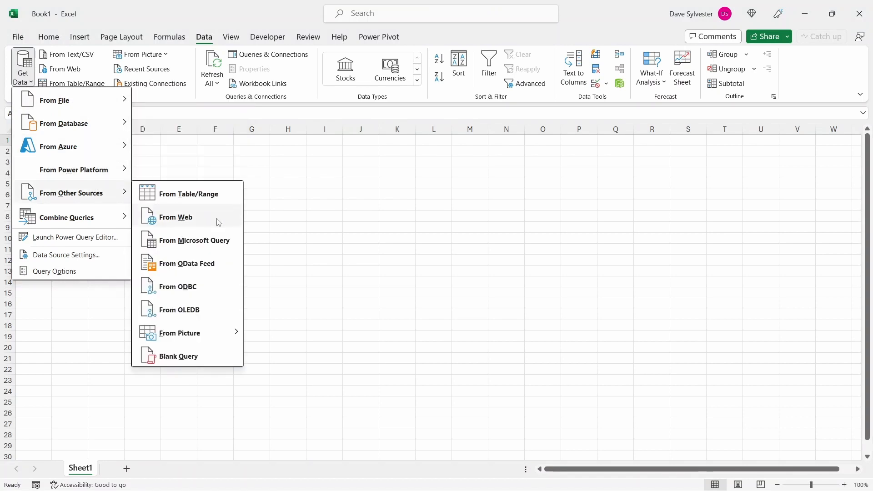